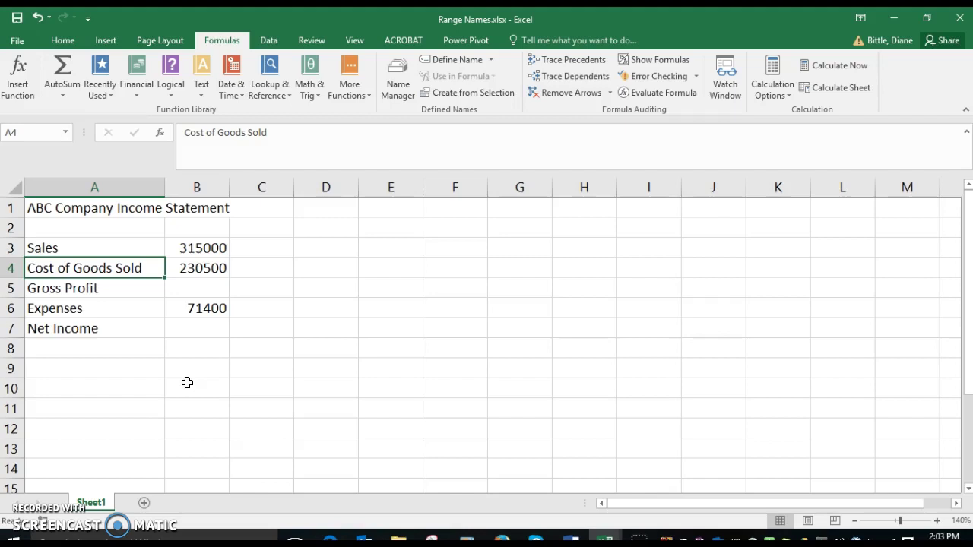
- Name the sales amount cell B3 "sales"
left_click(211, 248)
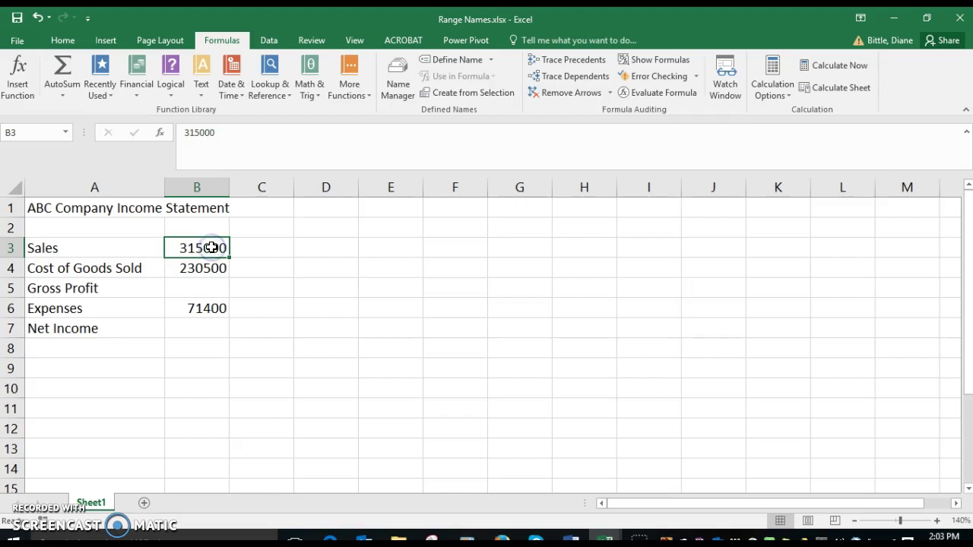
left_click(57, 132)
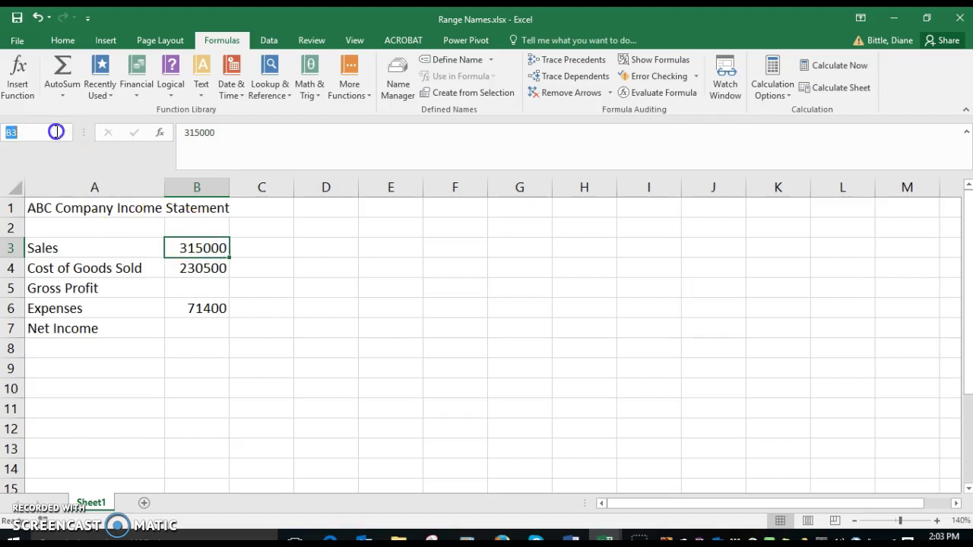
type("sales")
key("Return")
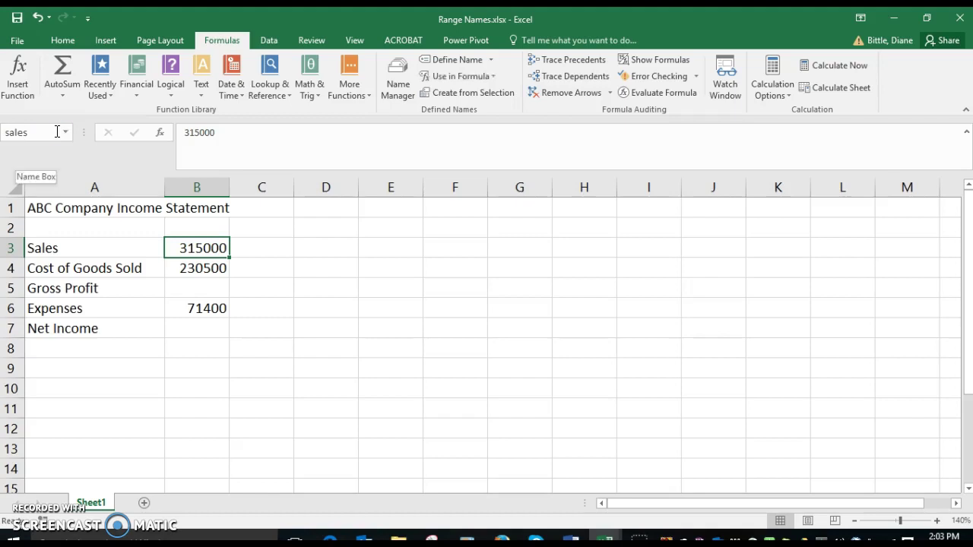
- From another cell, jump back to the sales amount by choosing its defined name "sales"
left_click(288, 266)
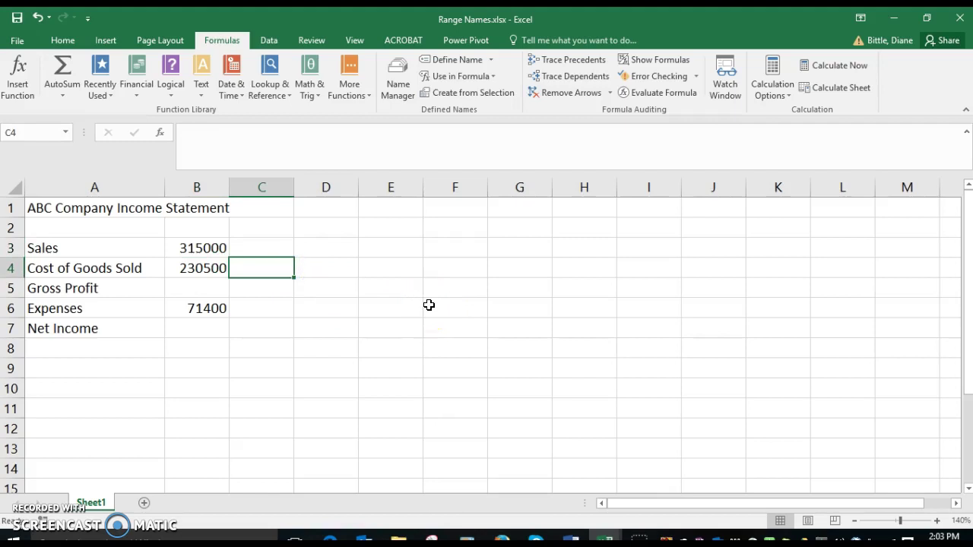
left_click(66, 133)
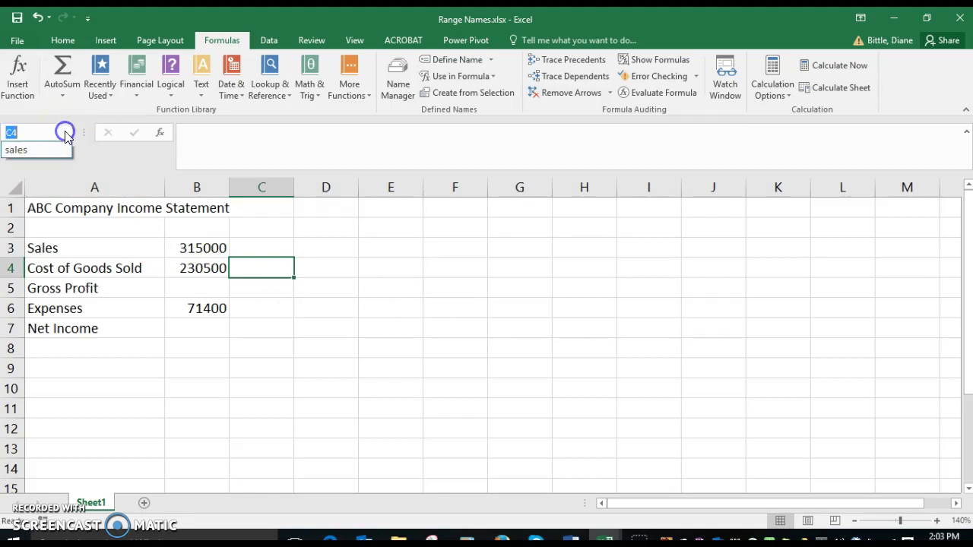
left_click(20, 152)
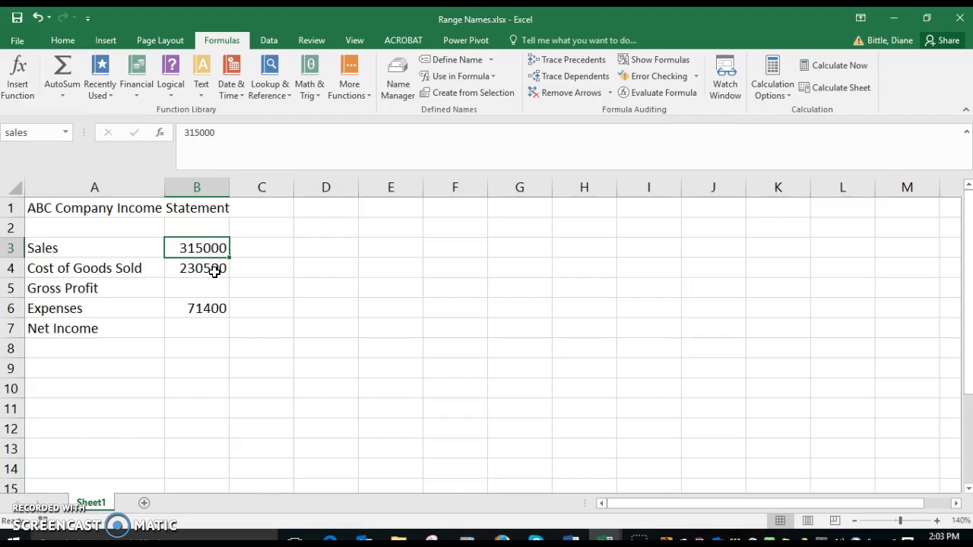
- Delete the defined name "sales" with the Name Manager and close it
left_click(224, 41)
left_click(404, 92)
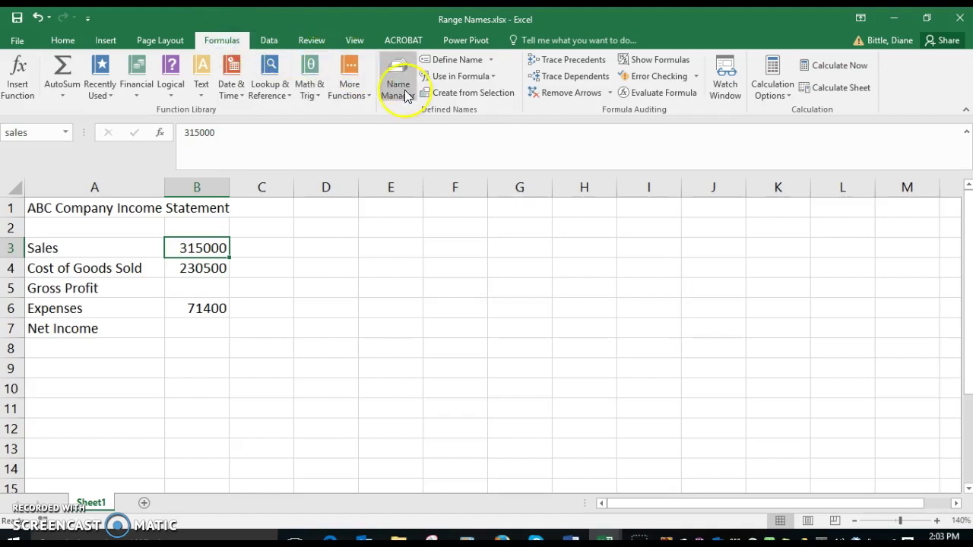
left_click(404, 93)
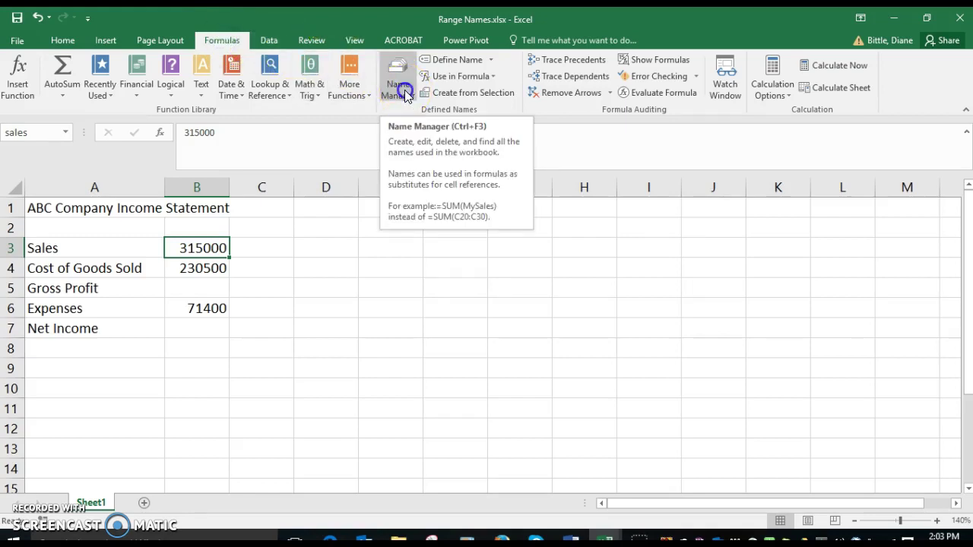
left_click(567, 196)
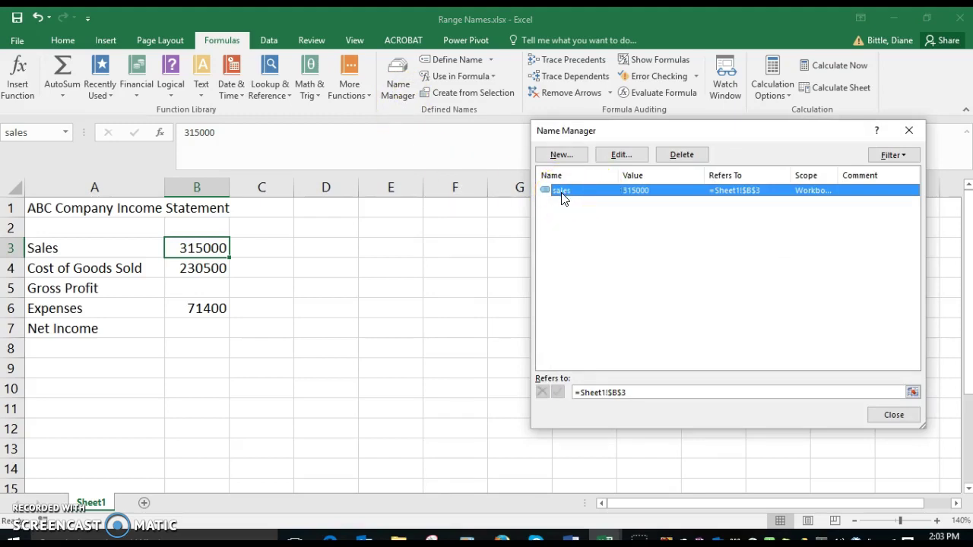
left_click(562, 193)
left_click(680, 157)
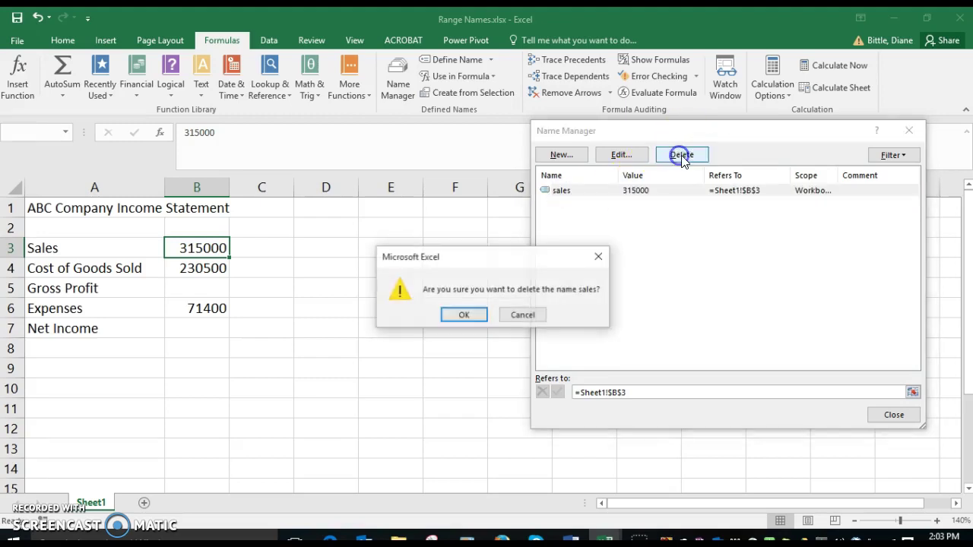
left_click(462, 318)
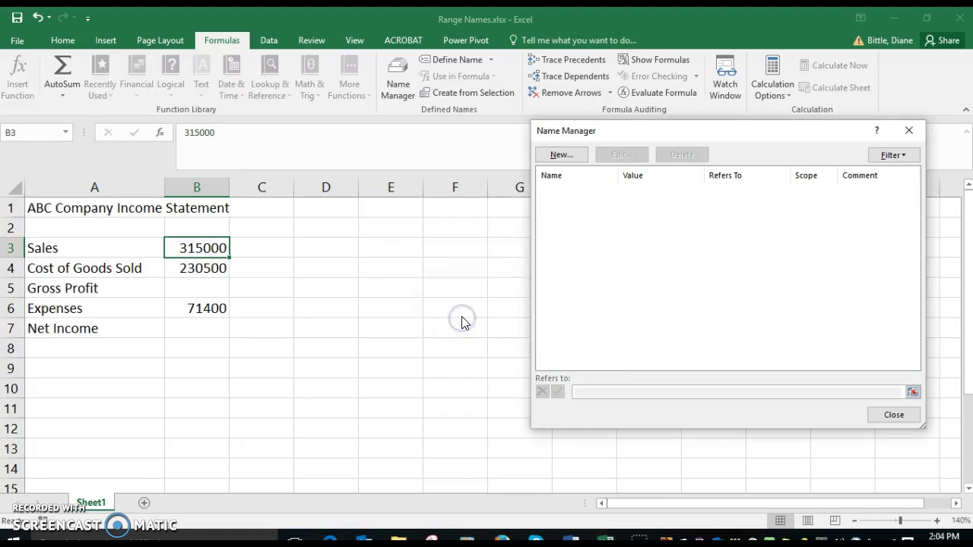
left_click(894, 416)
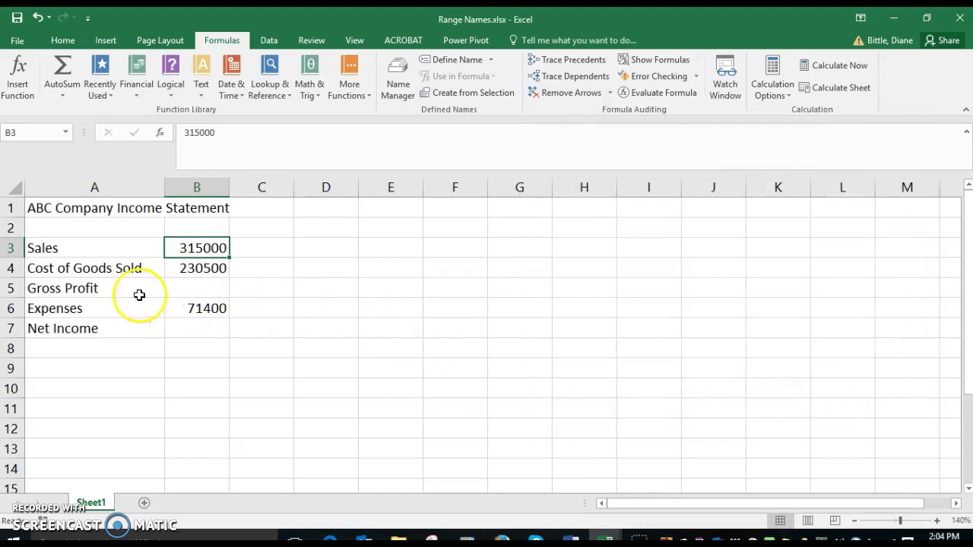
- Create range names for the income statement rows A3:B7 from the labels in the left column
left_click_drag(58, 246, 188, 329)
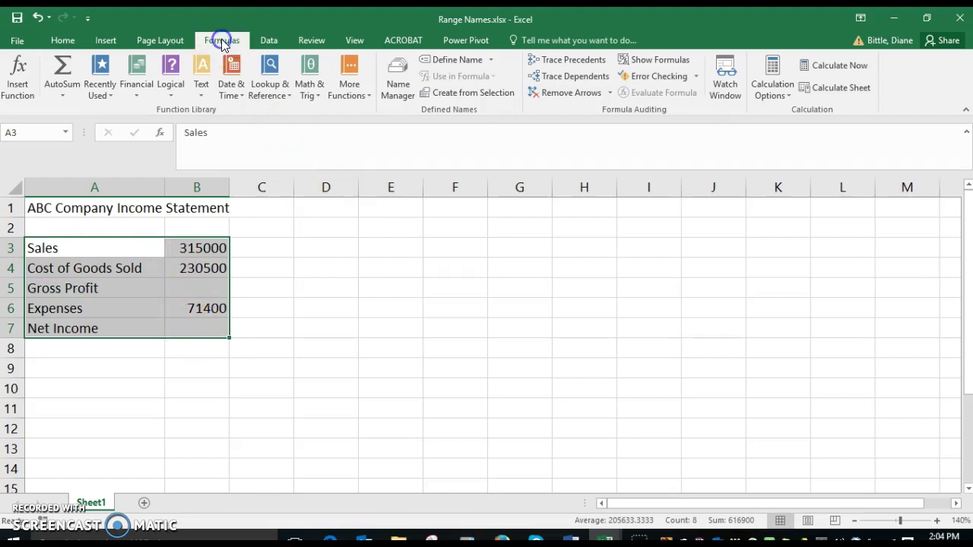
left_click(463, 96)
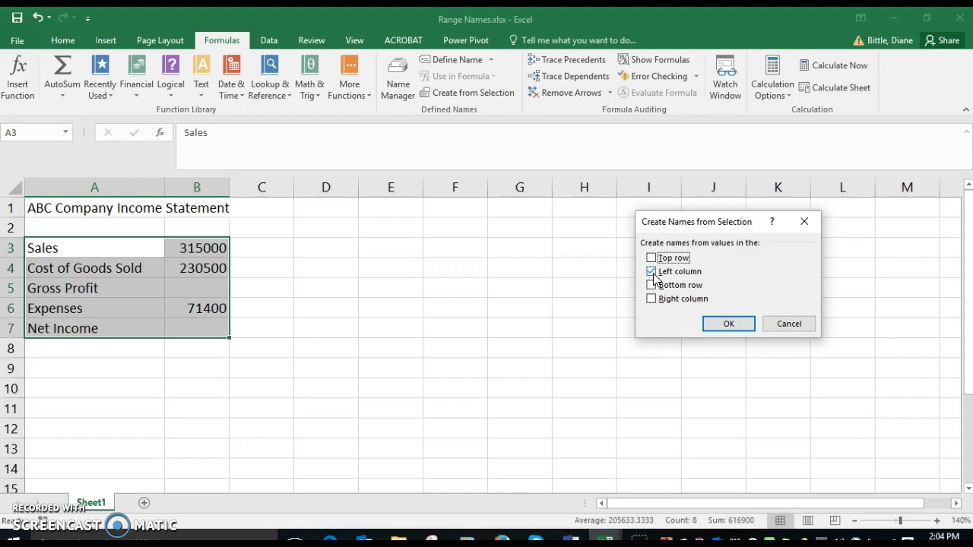
left_click(726, 324)
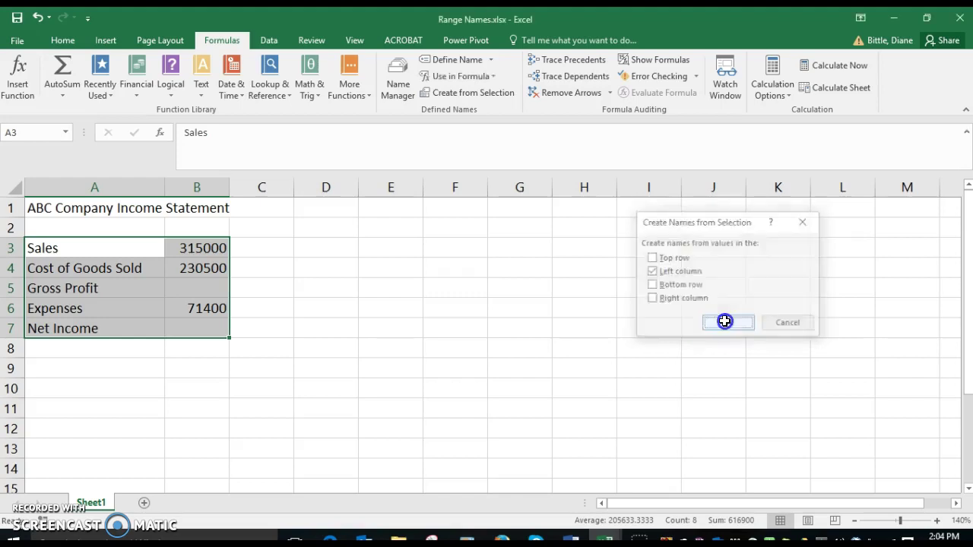
- Go to the Expenses cell and then the Net_Income cell using their defined names
left_click(383, 246)
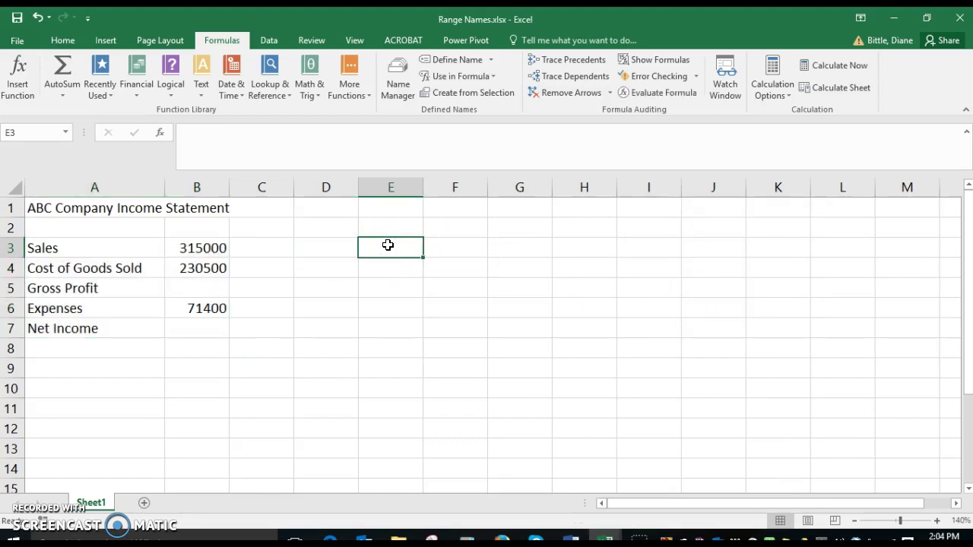
left_click(67, 136)
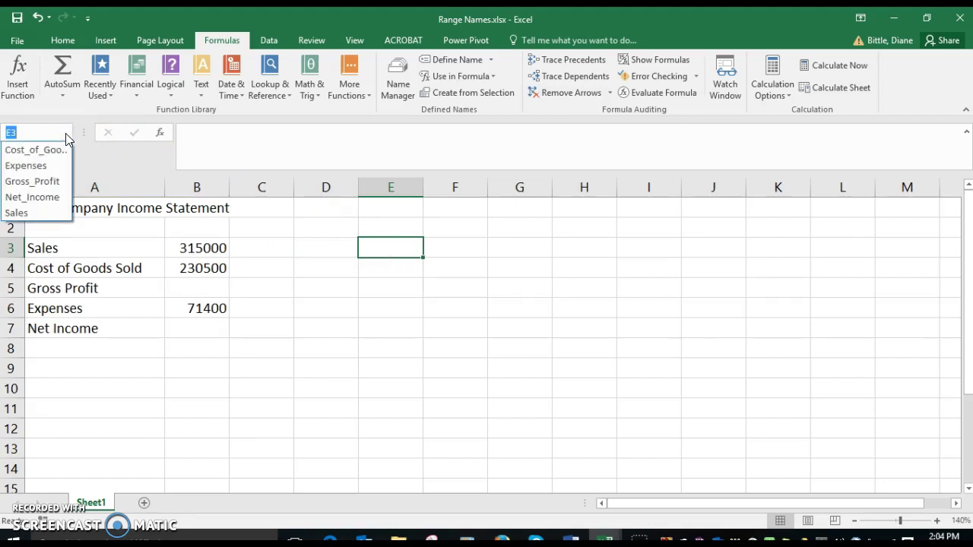
left_click(42, 169)
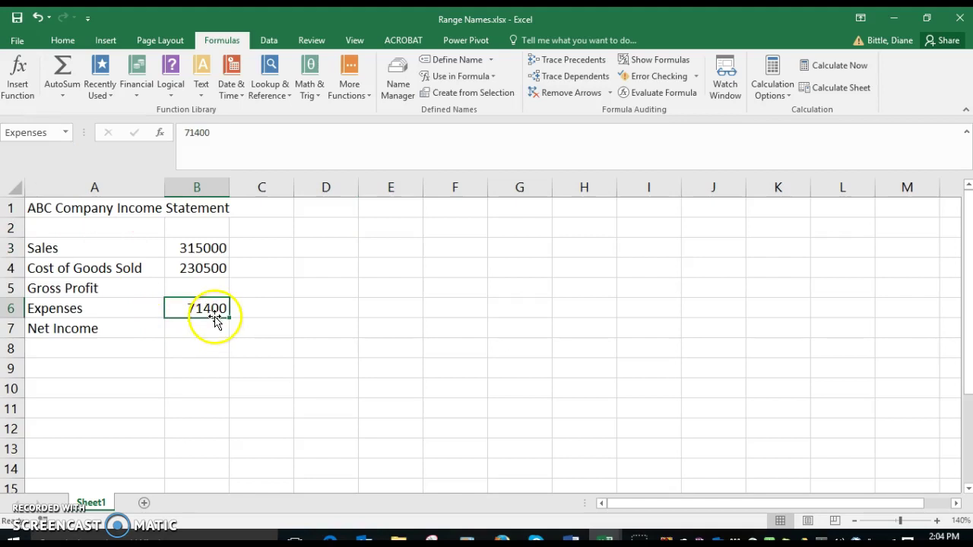
left_click(65, 133)
left_click(44, 196)
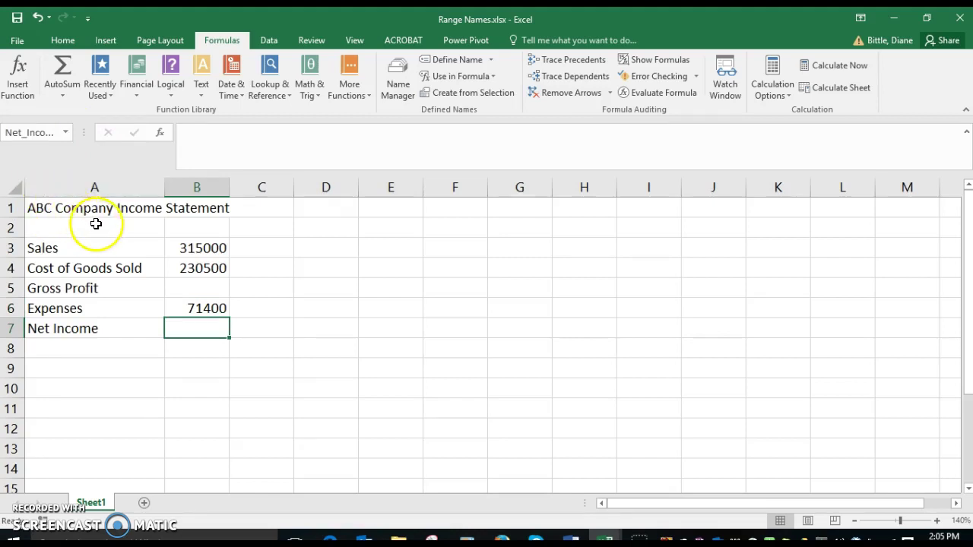
- Calculate gross profit in B5 with the formula =Sales-Cost_of_Goods_Sold
left_click(217, 288)
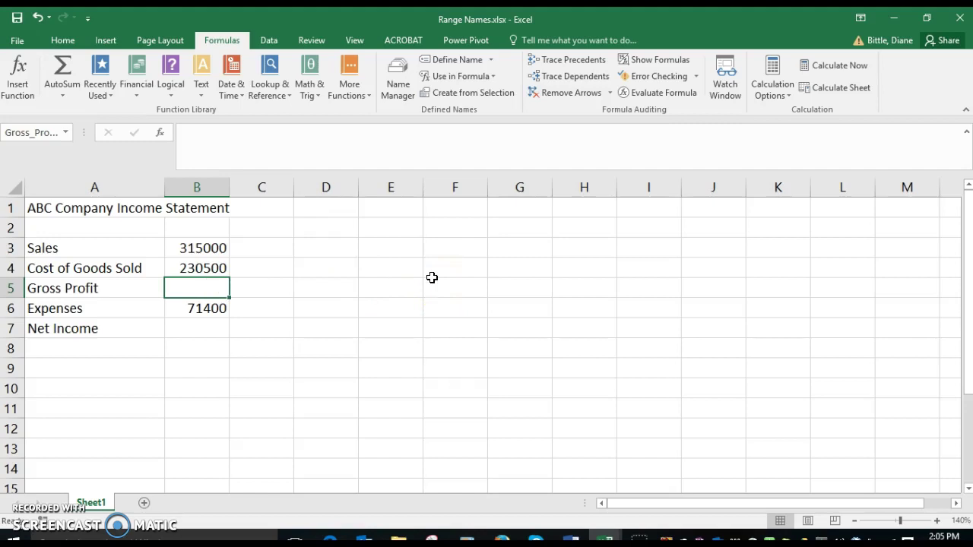
type("=")
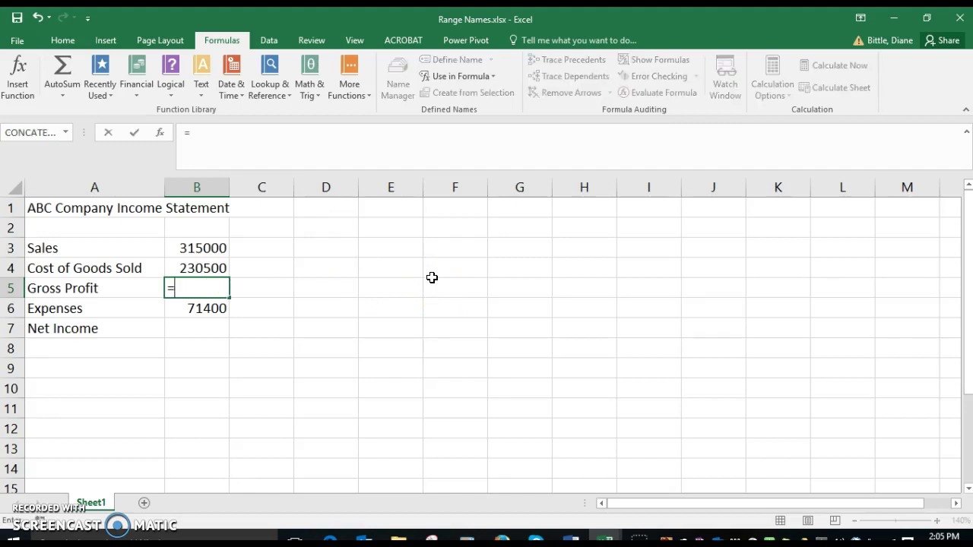
left_click(226, 248)
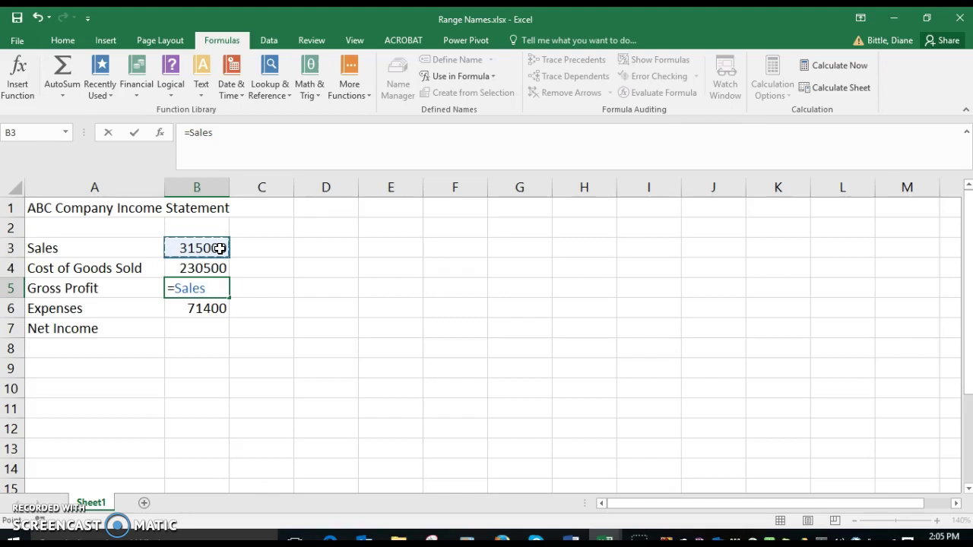
type("-")
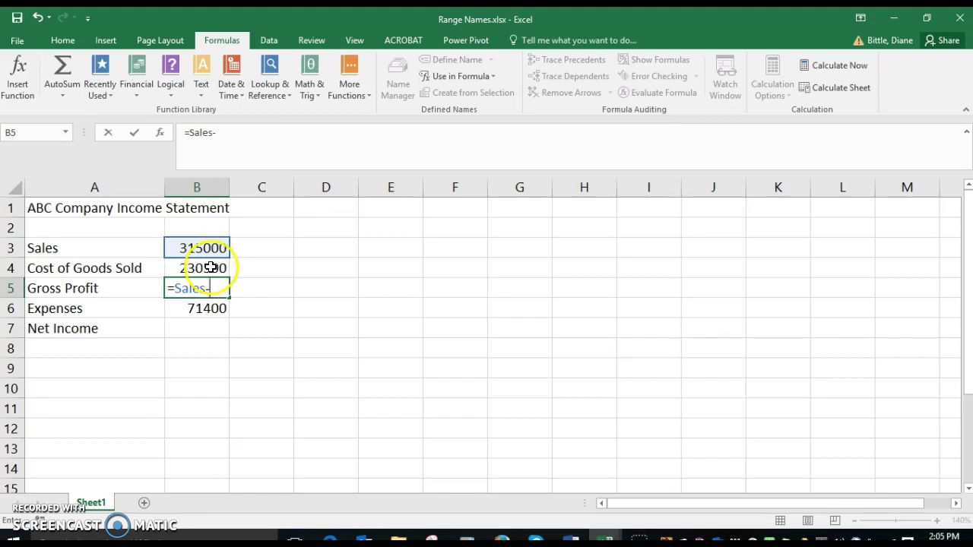
left_click(209, 268)
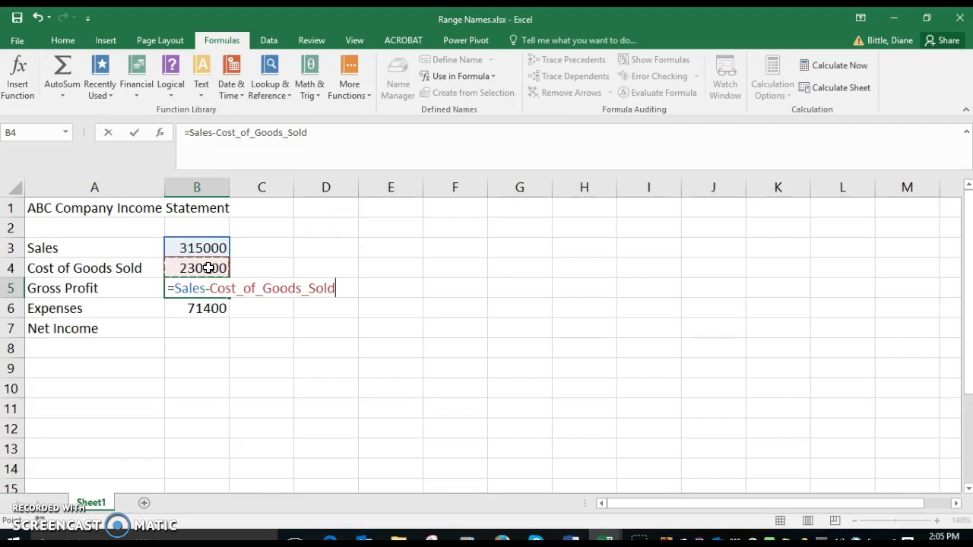
left_click(133, 134)
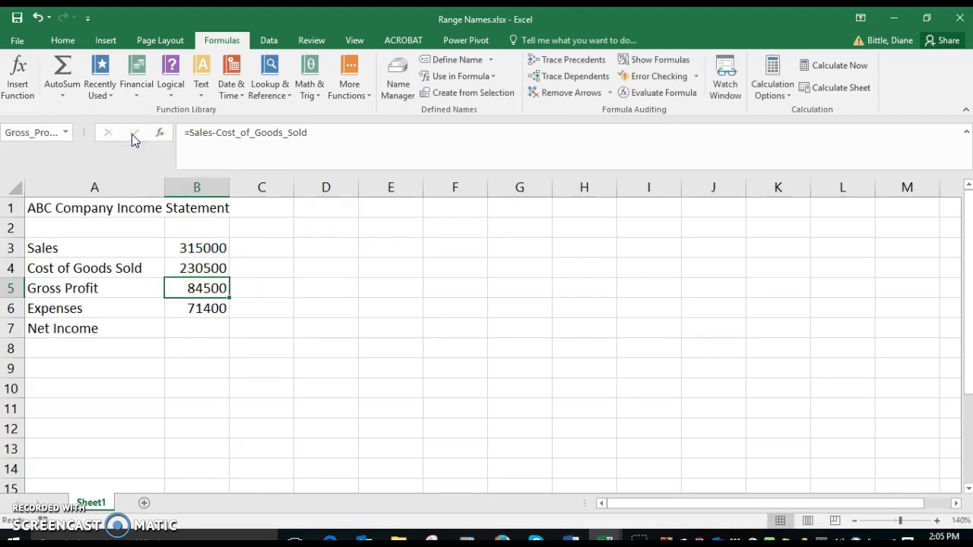
- Calculate net income in B7 with the formula =Gross_Profit-Expenses
left_click(206, 328)
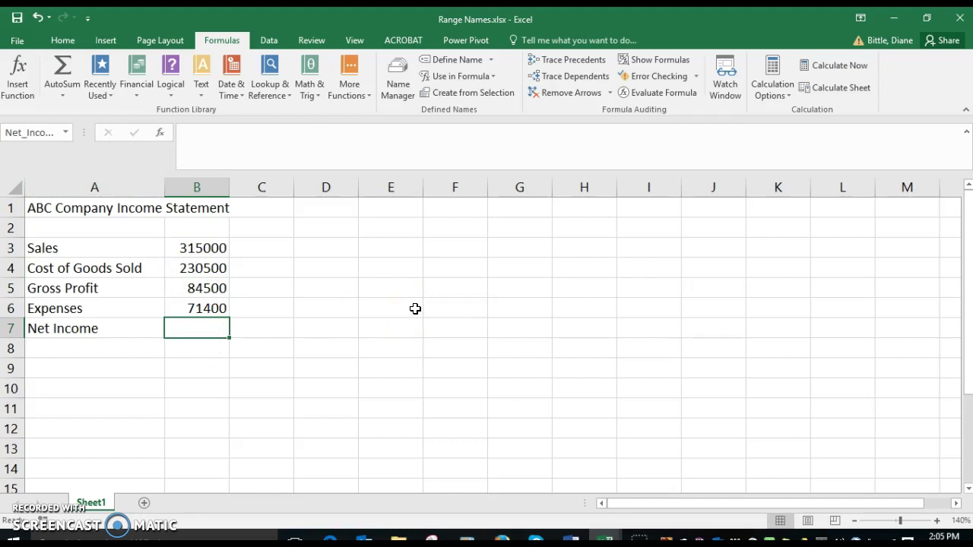
type("=")
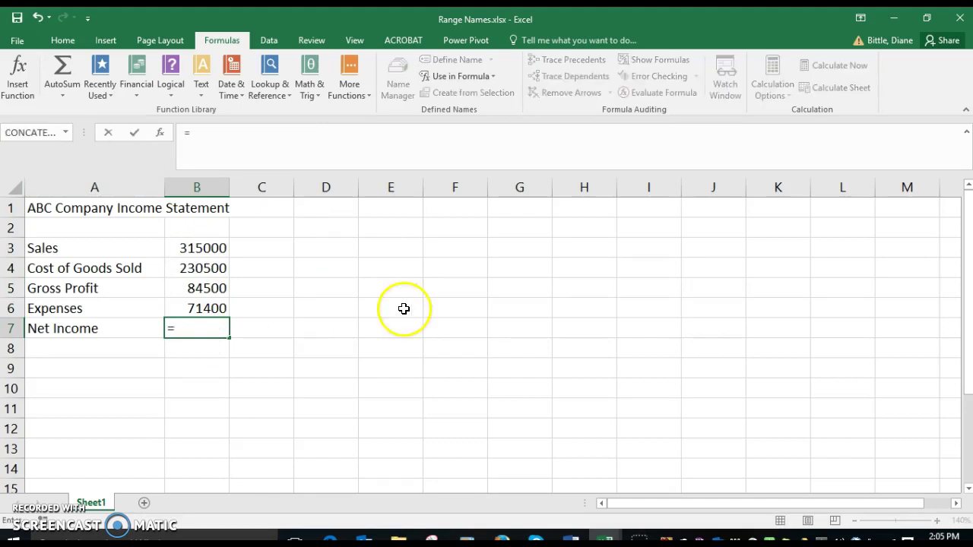
left_click(206, 289)
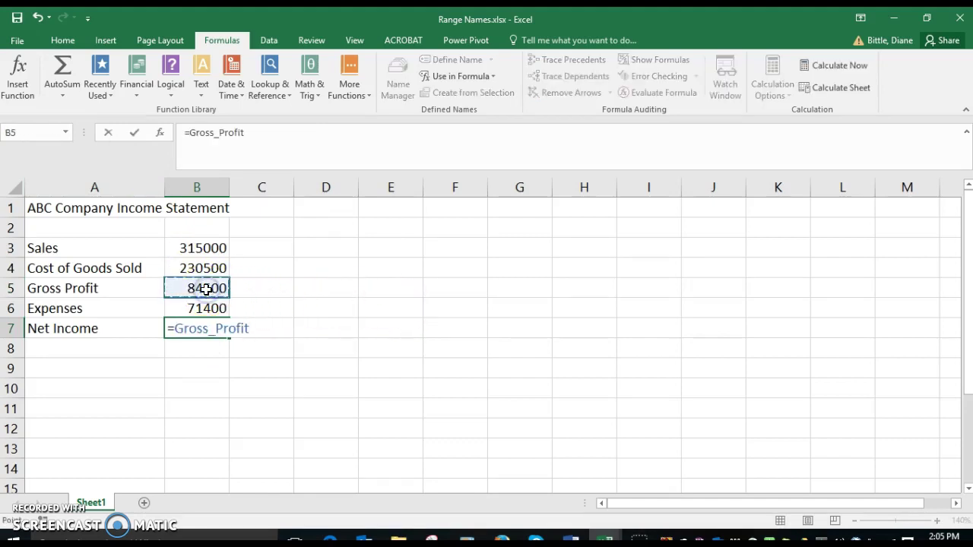
type("-")
left_click(203, 309)
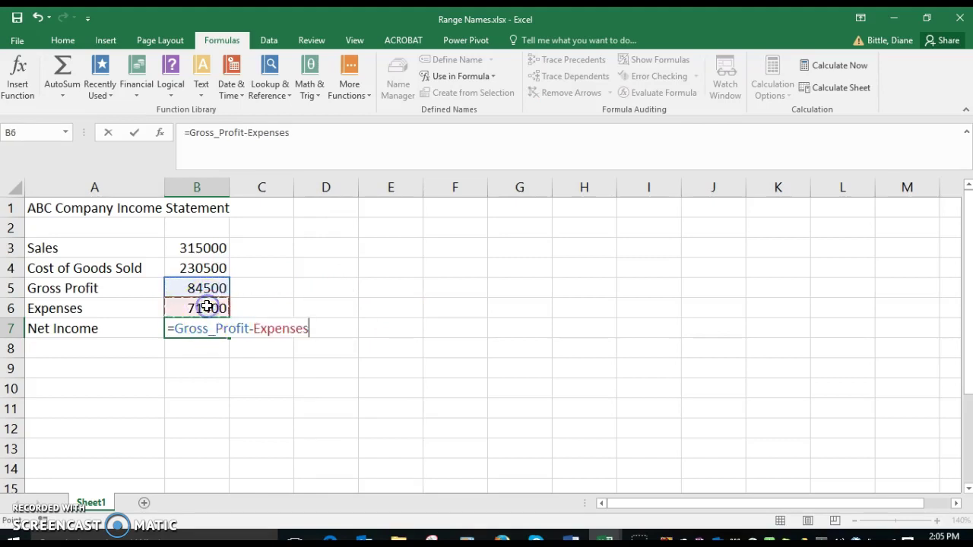
left_click(134, 133)
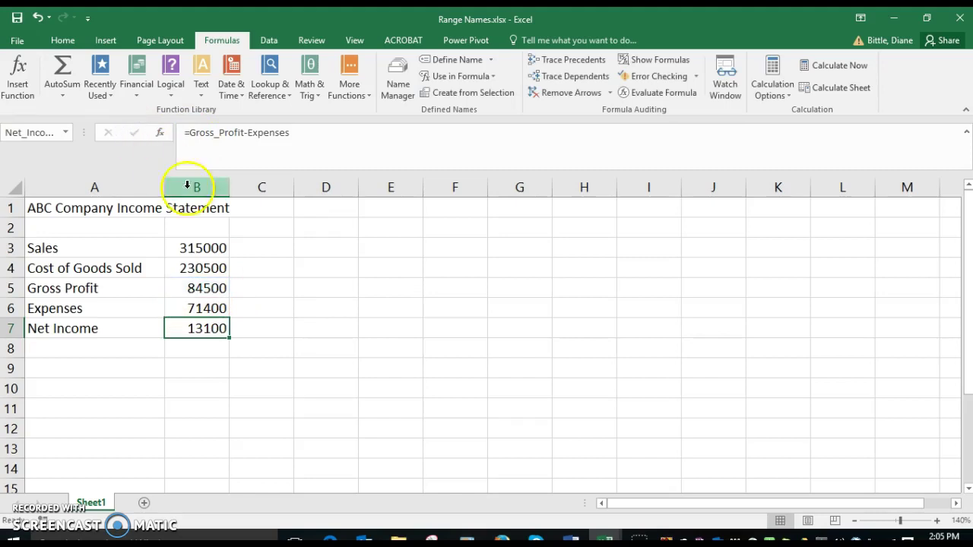
- Format the sales amount in B3 as dollar accounting with no decimal places
left_click(200, 248)
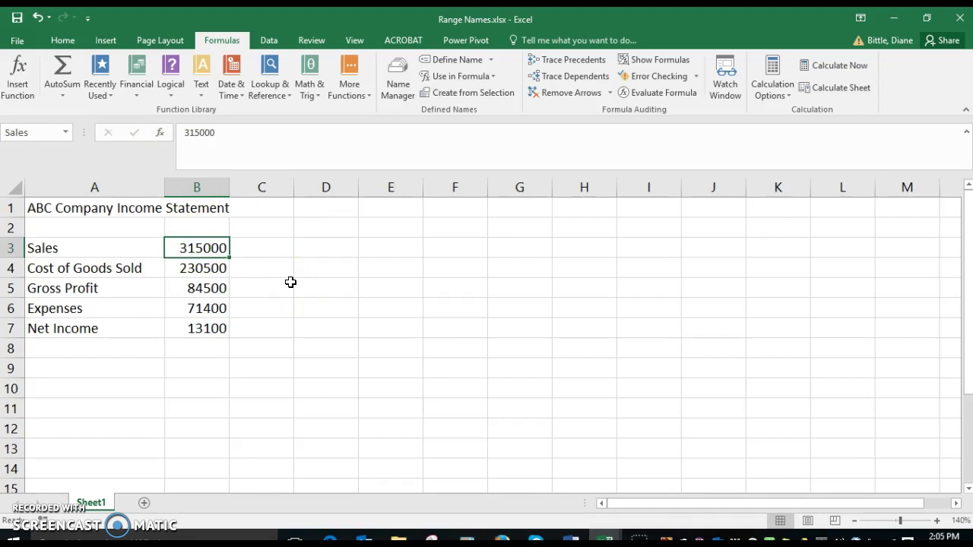
left_click(67, 40)
left_click(457, 89)
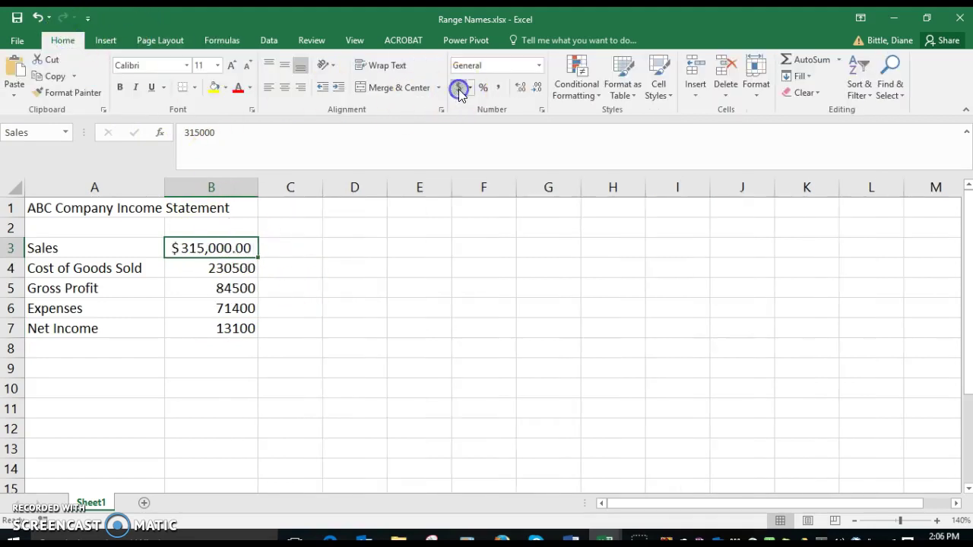
left_click(536, 90)
left_click(536, 90)
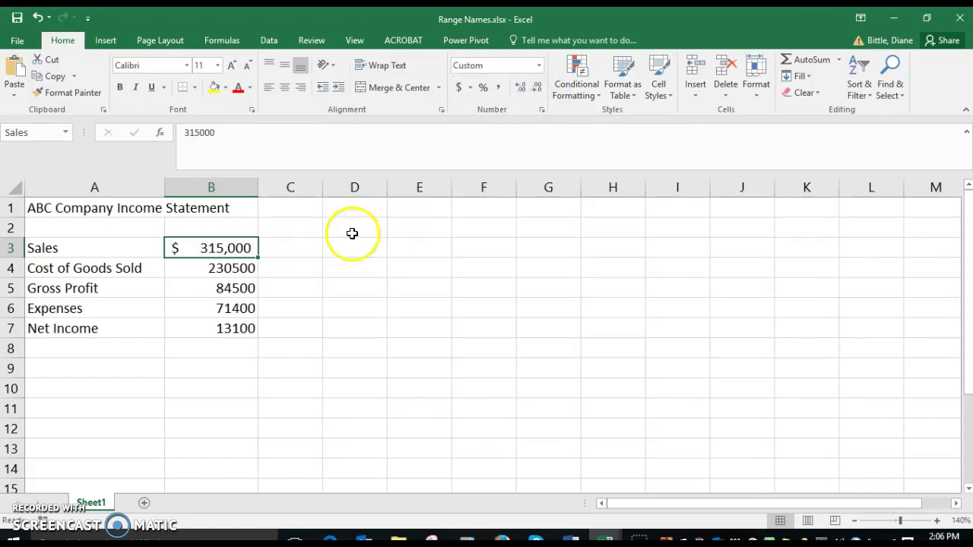
- Format the cost of goods sold, gross profit and expenses amounts in B4:B6 as Currency with no decimal places
left_click_drag(218, 272, 217, 308)
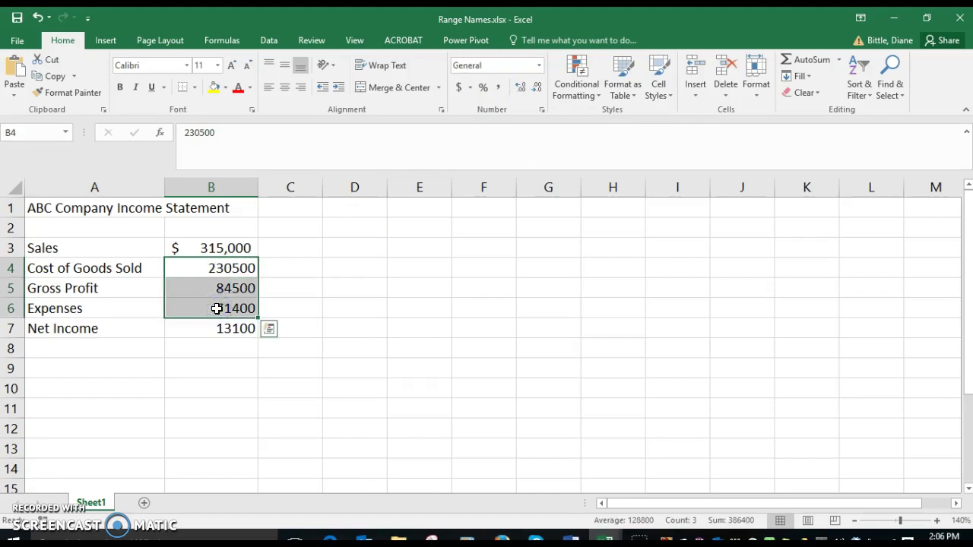
left_click(539, 66)
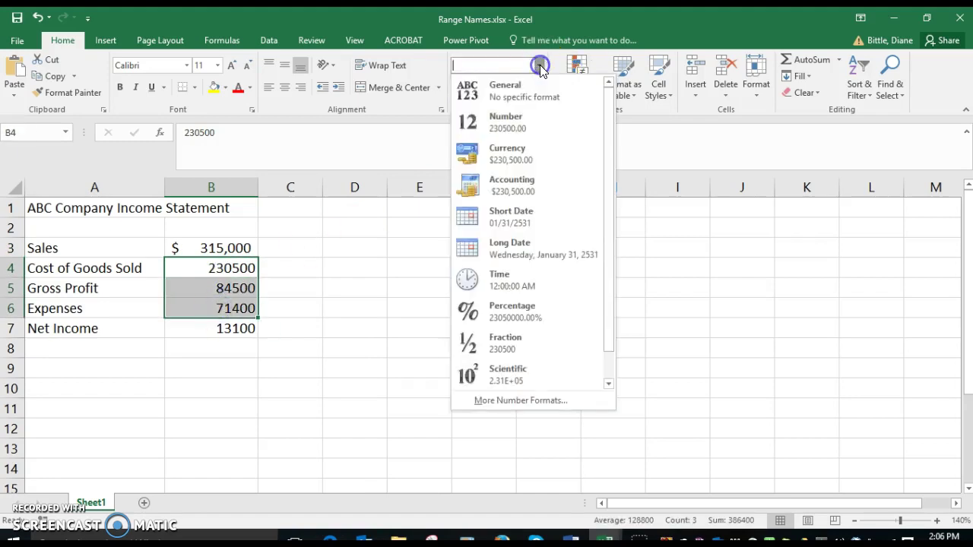
left_click(511, 154)
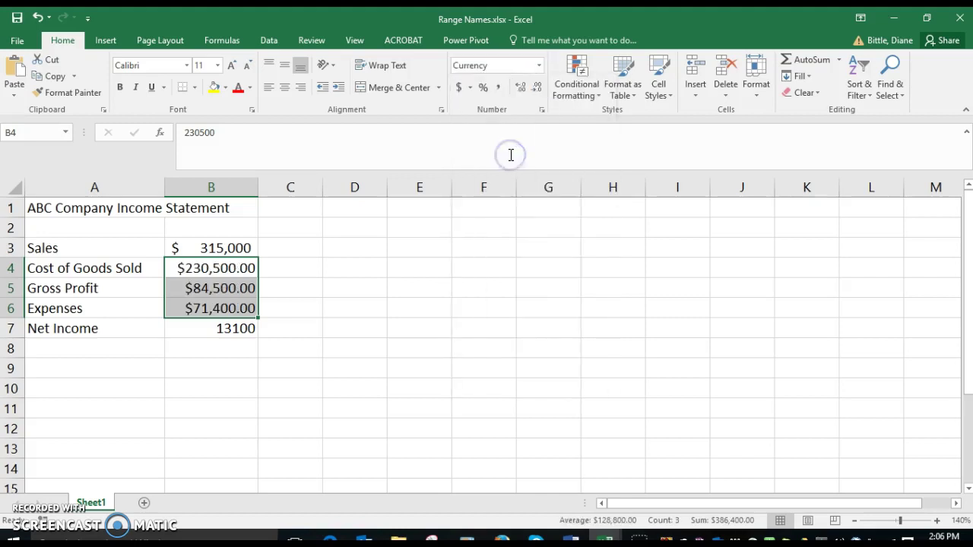
left_click(538, 89)
left_click(538, 89)
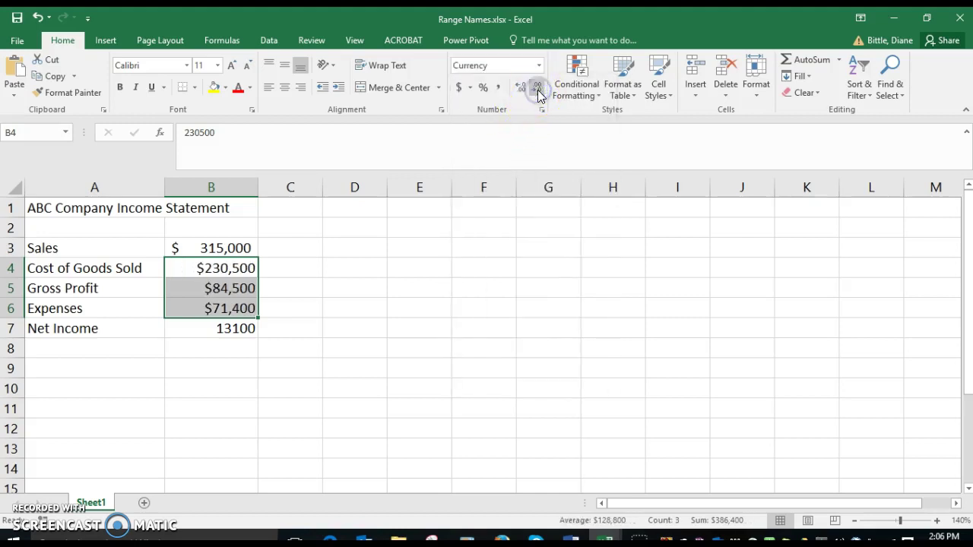
- Apply the Total cell style to the net income amount in B7 and format it as dollar accounting with no decimal places
left_click(219, 329)
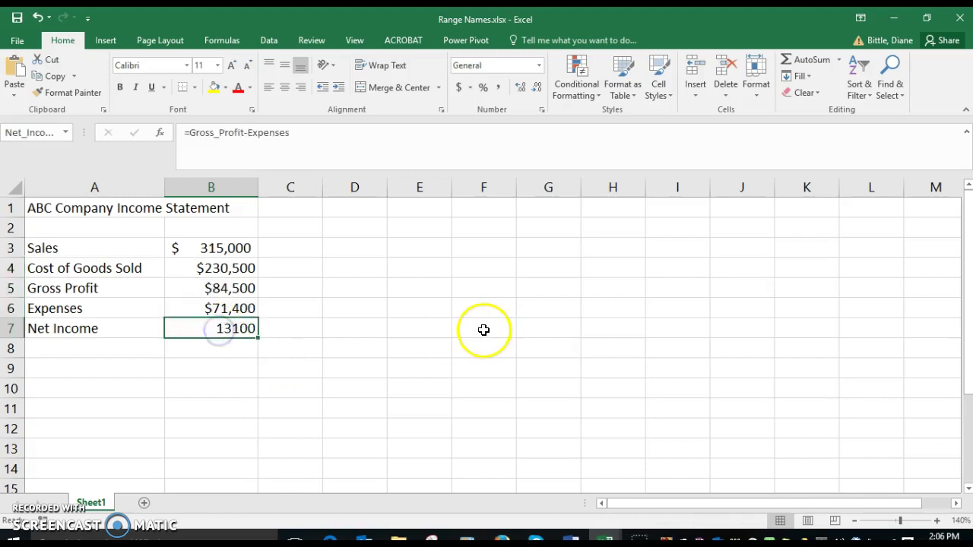
left_click(652, 94)
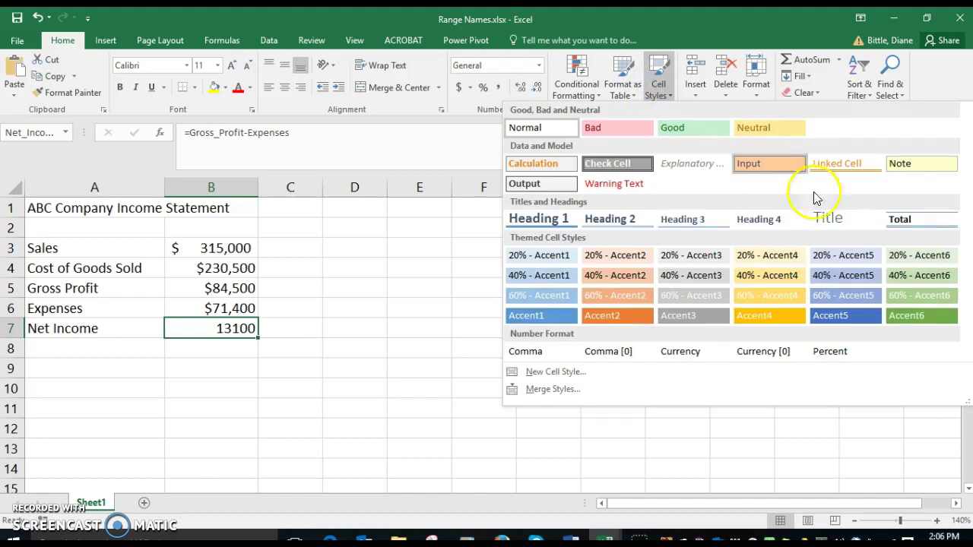
left_click(907, 219)
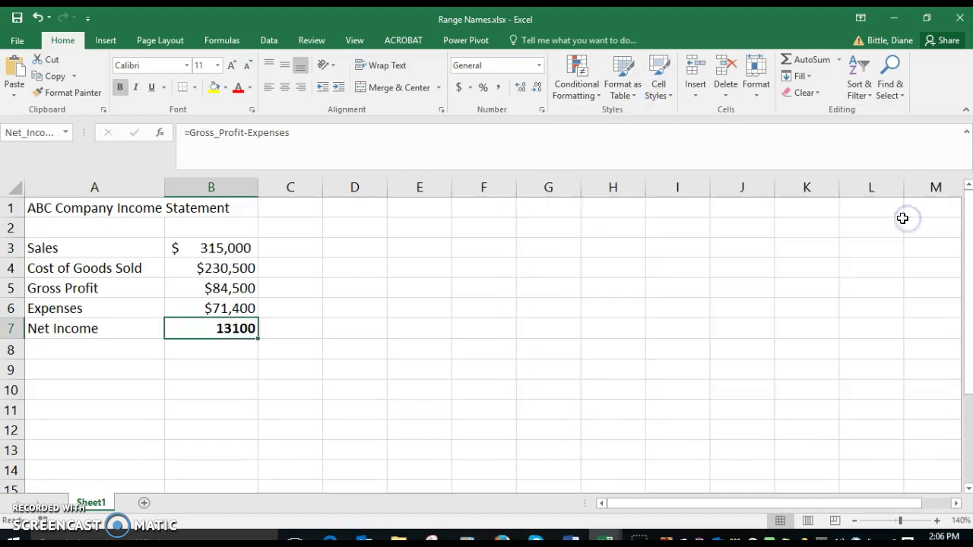
left_click(459, 88)
left_click(539, 90)
left_click(539, 90)
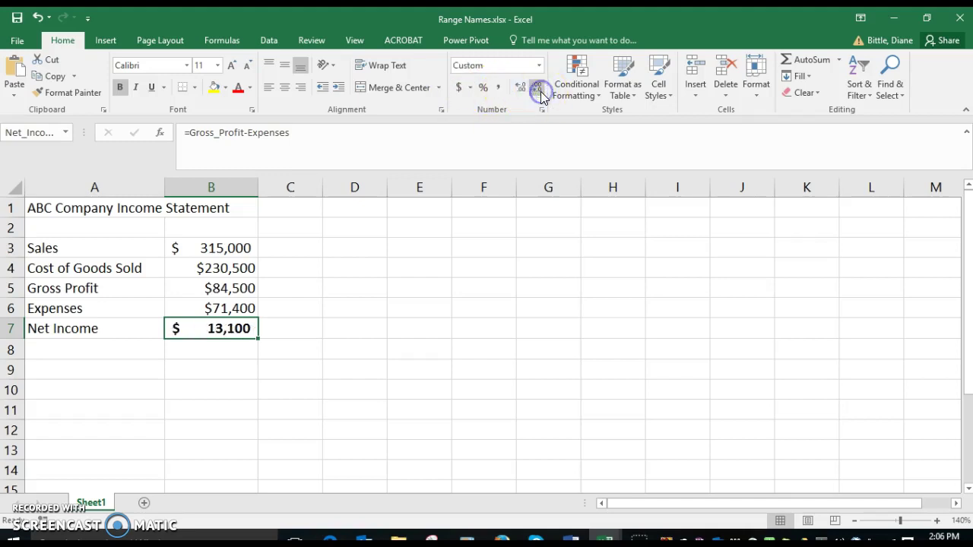
left_click(358, 256)
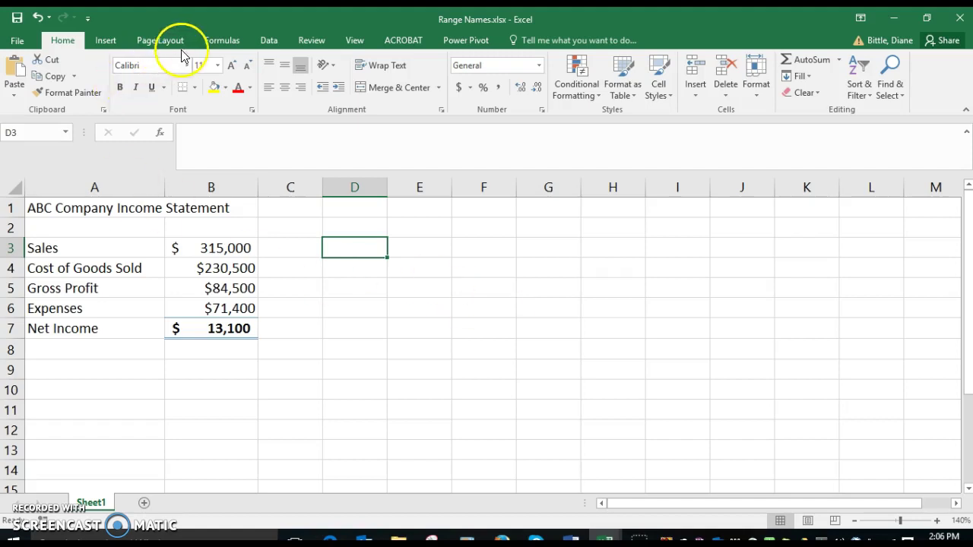
- Review the defined names in the Name Manager and view the Cost_of_Goods_Sold definition without changing it
left_click(213, 40)
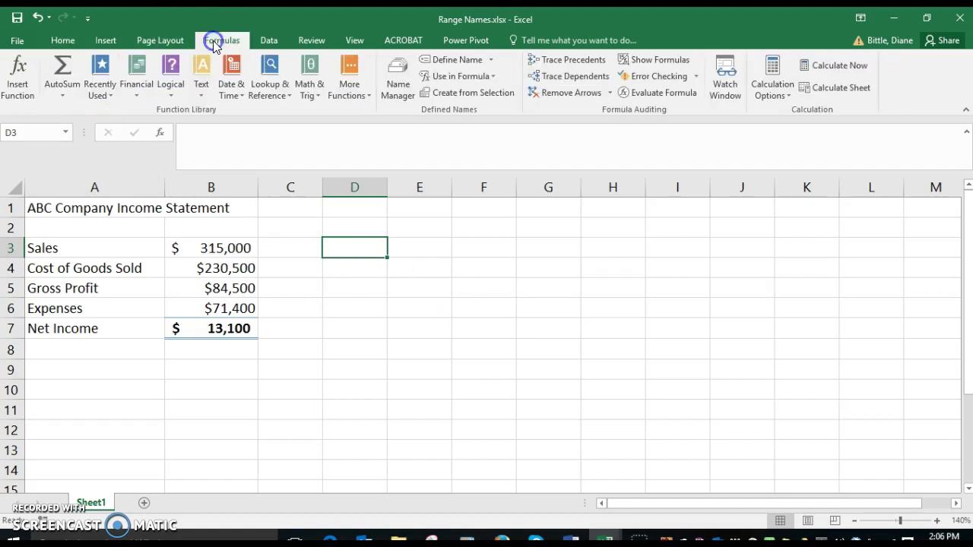
left_click(400, 99)
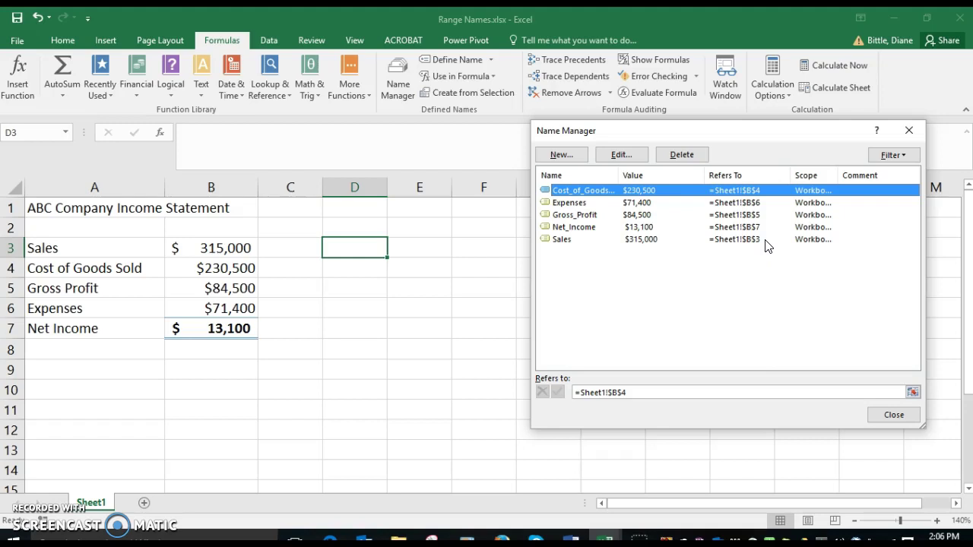
left_click(562, 191)
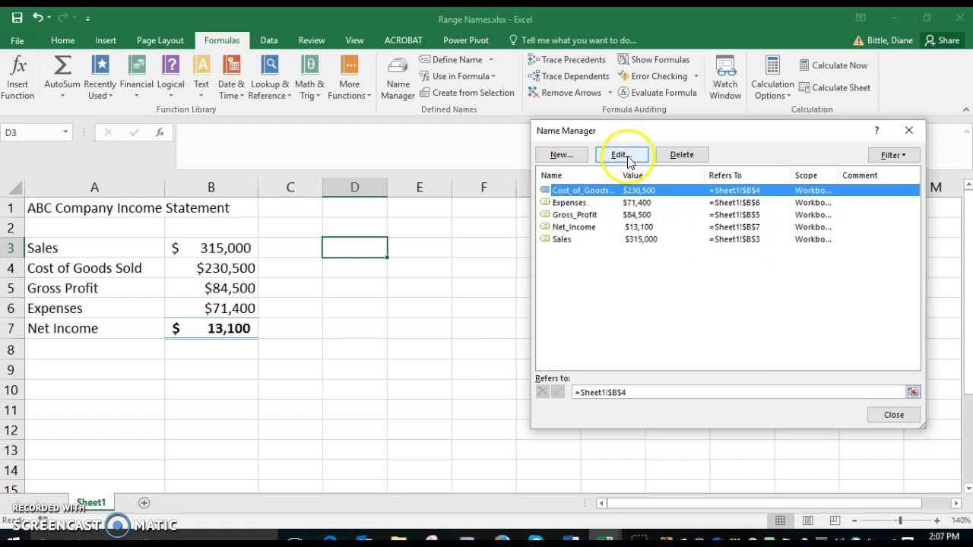
left_click(625, 156)
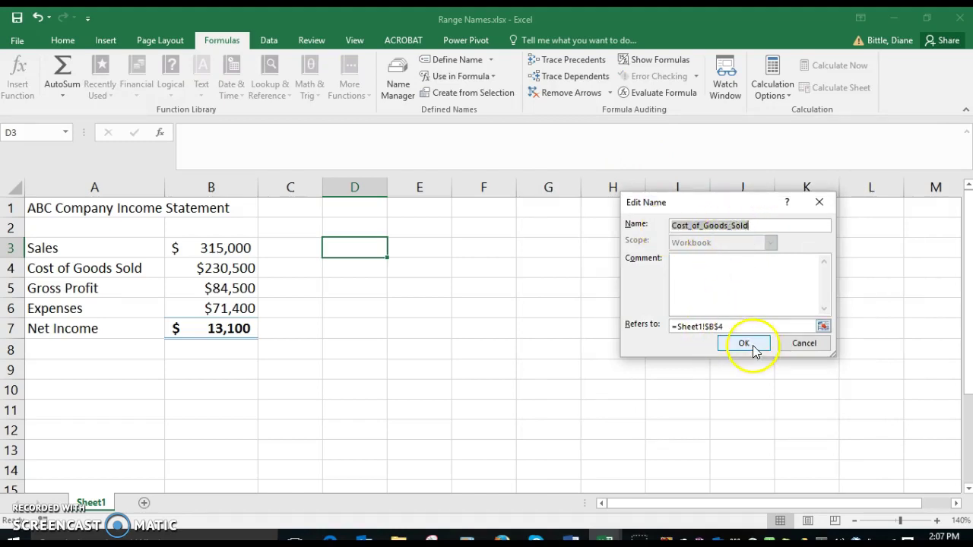
left_click(804, 344)
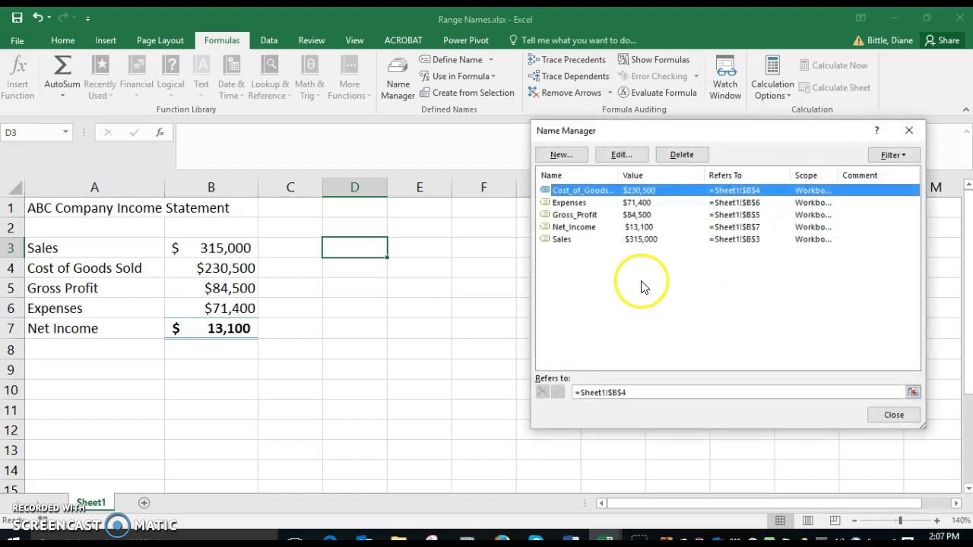
- View the blank New Name form, cancel it, and close the Name Manager
left_click(560, 155)
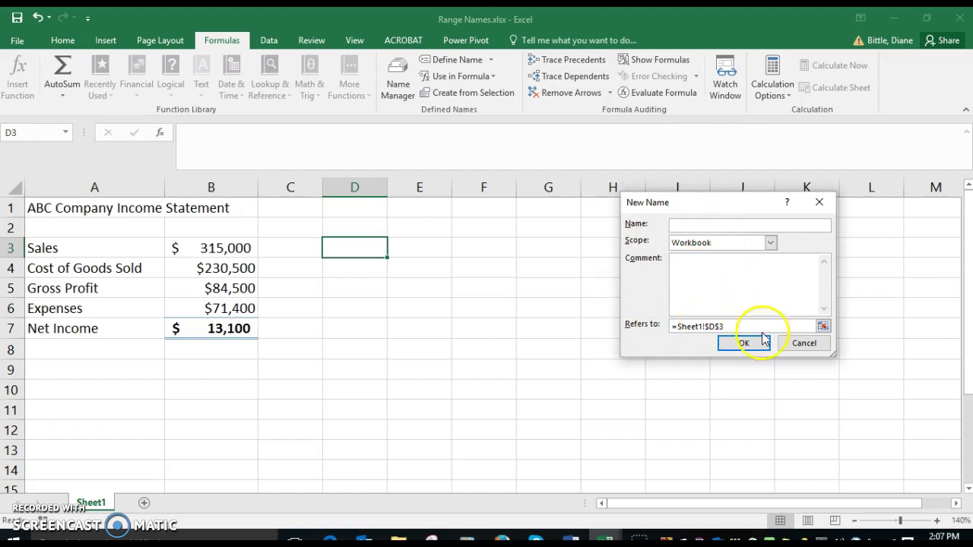
left_click(802, 343)
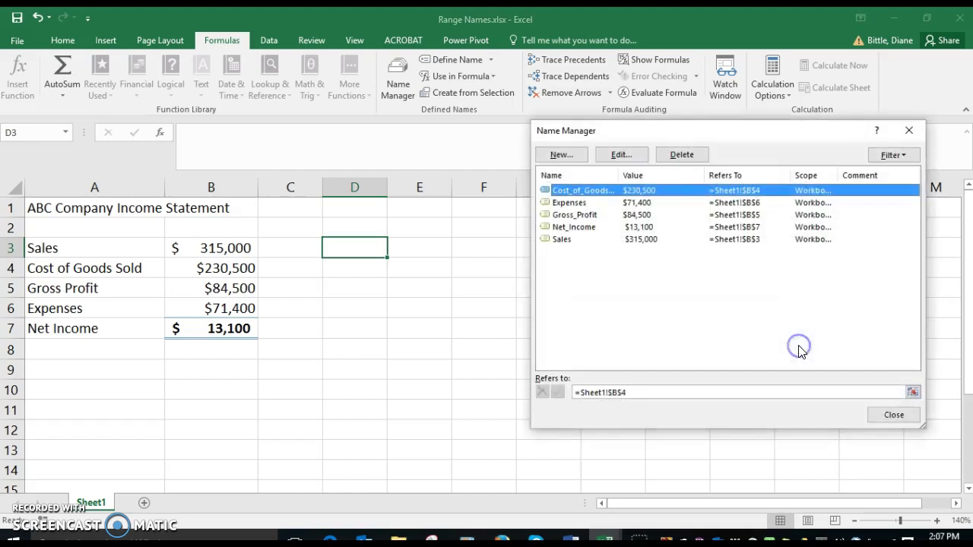
left_click(894, 415)
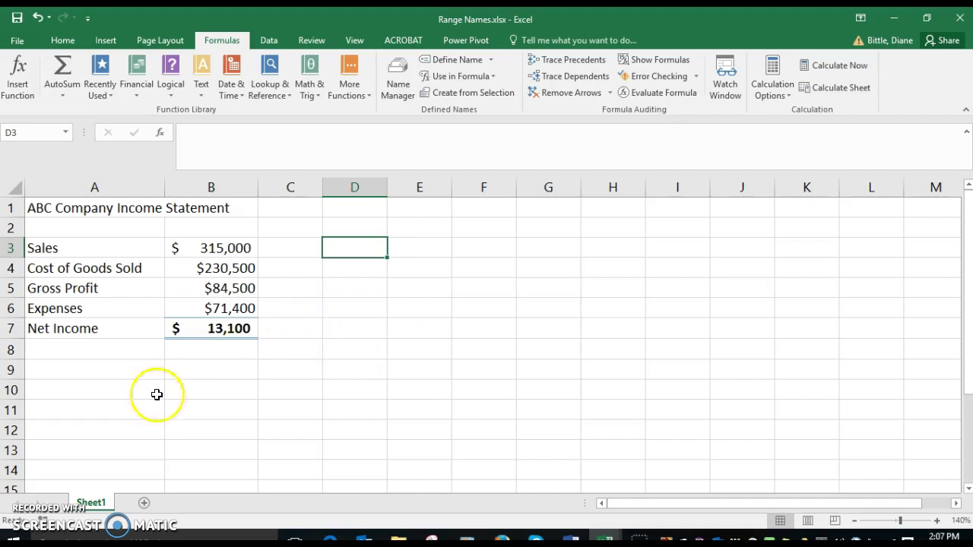
- Add a new worksheet and name it Range Names
left_click(144, 505)
double_click(140, 502)
type("Range Names")
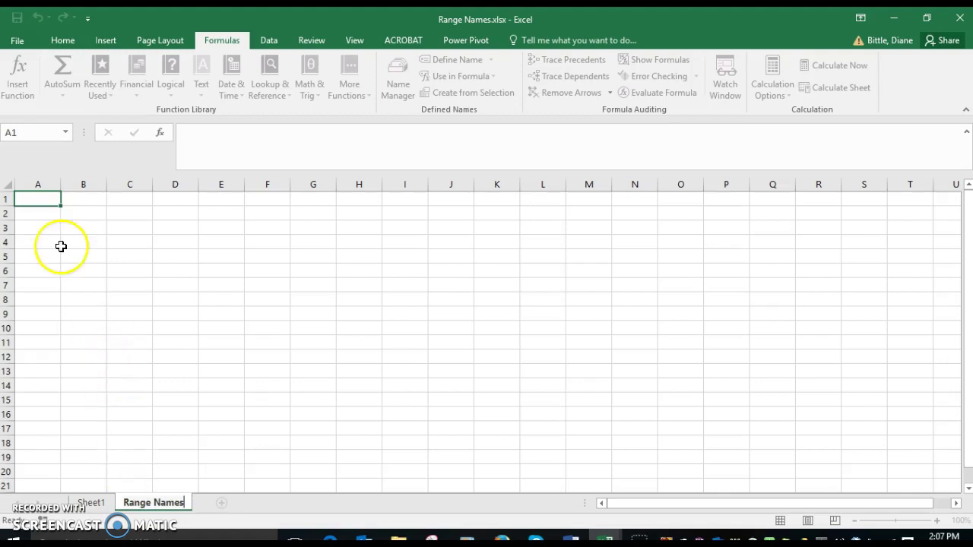
left_click(47, 202)
- Paste the full list of defined names with their cell references into the Range Names sheet, starting at A1
left_click(936, 521)
left_click(935, 520)
left_click(936, 521)
left_click(936, 521)
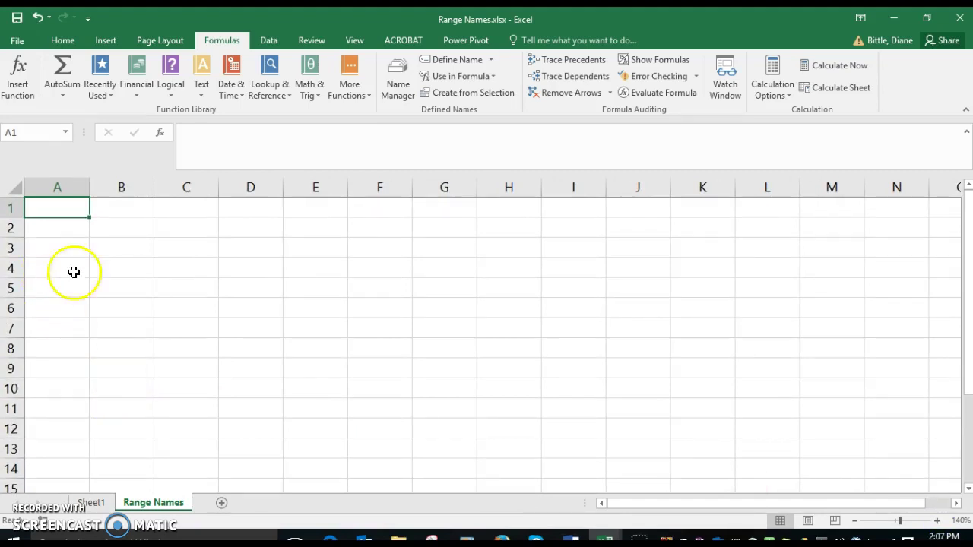
left_click(225, 40)
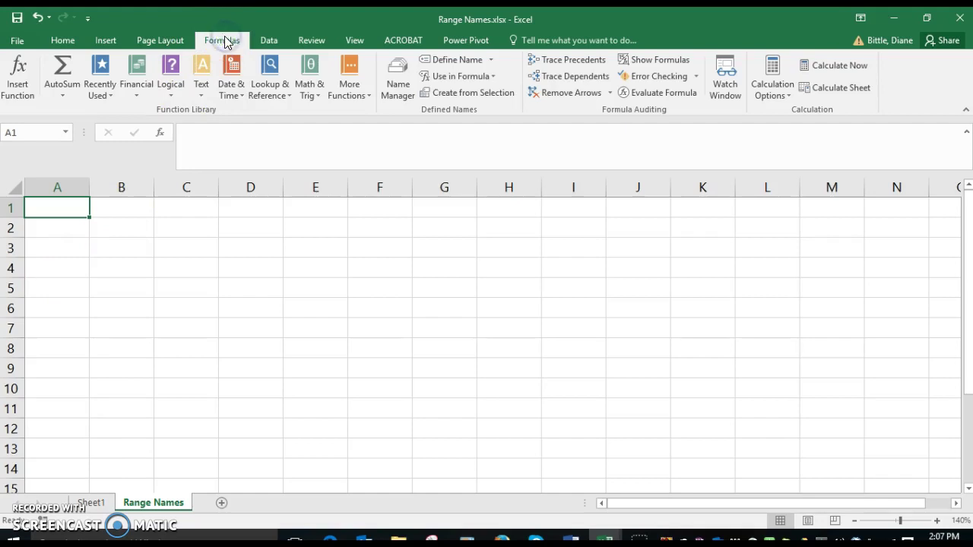
left_click(492, 77)
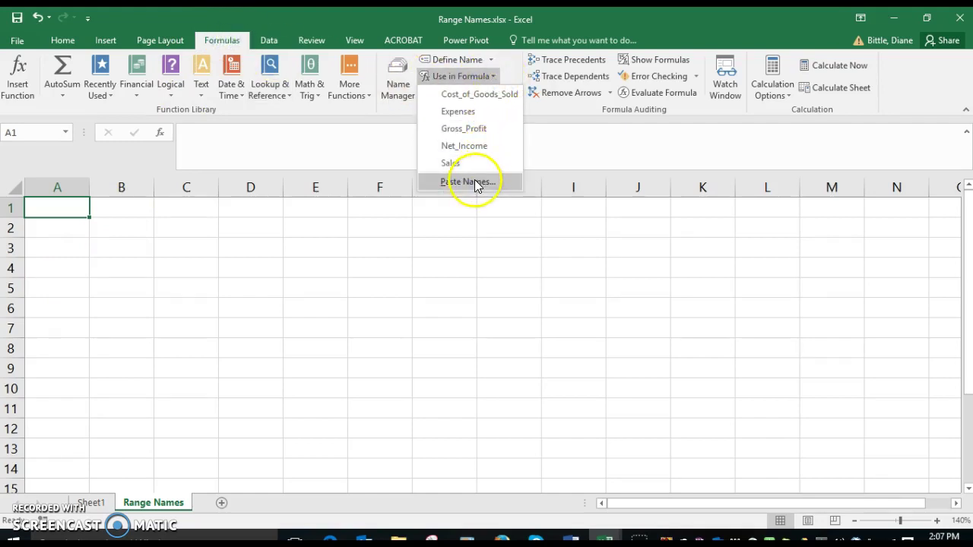
left_click(474, 183)
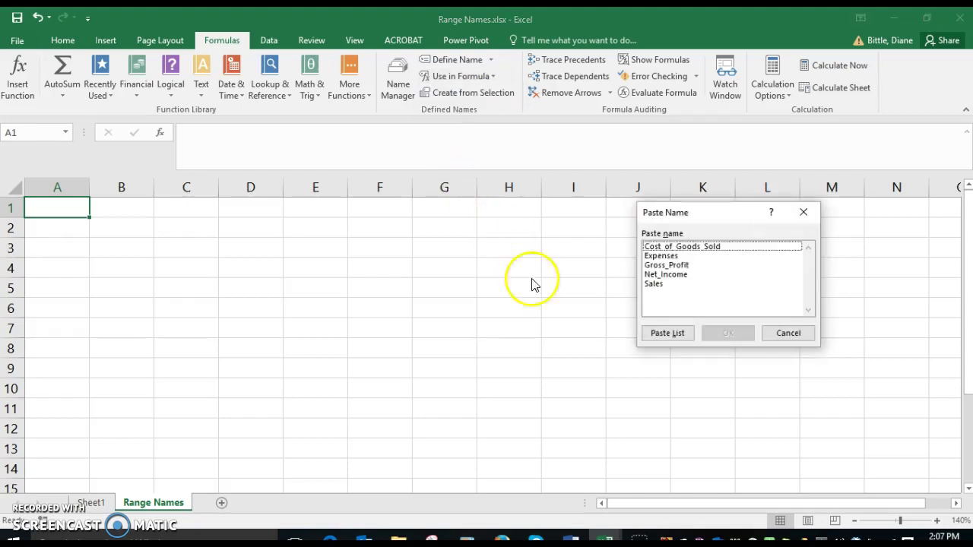
left_click(661, 334)
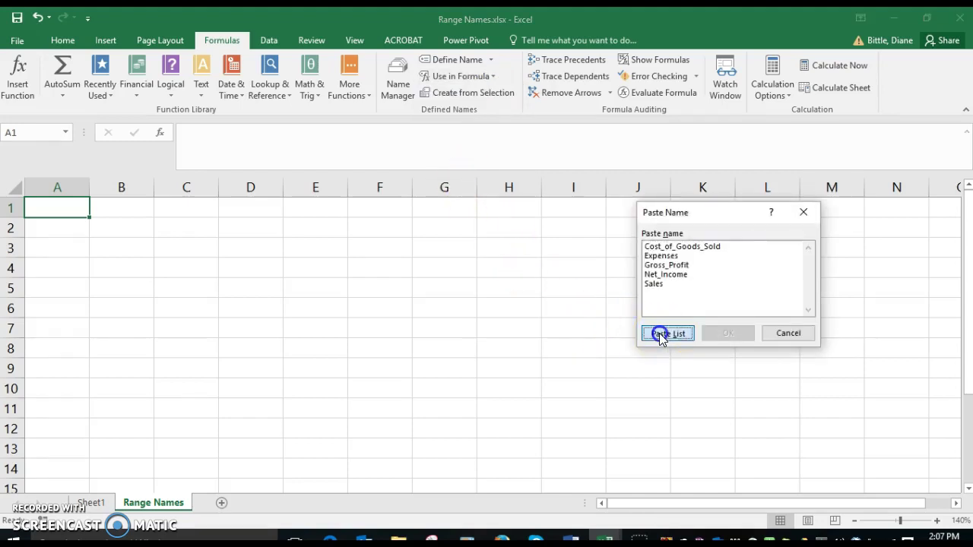
- Fit the widths of columns A and B to the pasted name list and return to Sheet1
double_click(88, 189)
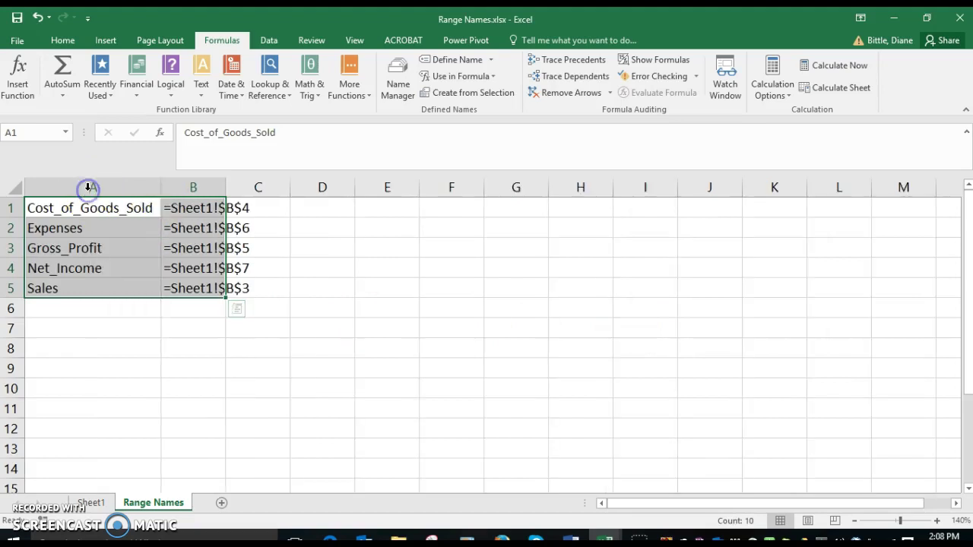
double_click(225, 189)
left_click(356, 269)
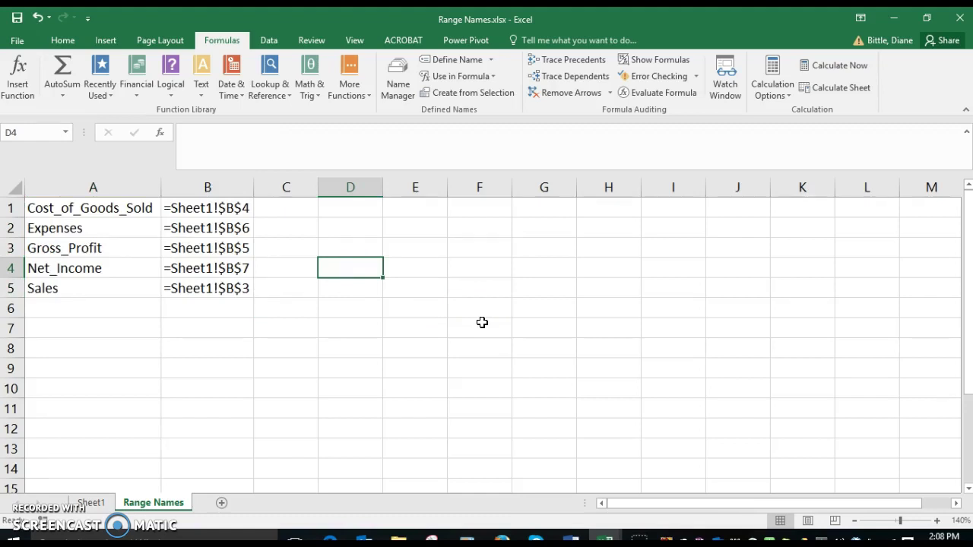
left_click(91, 502)
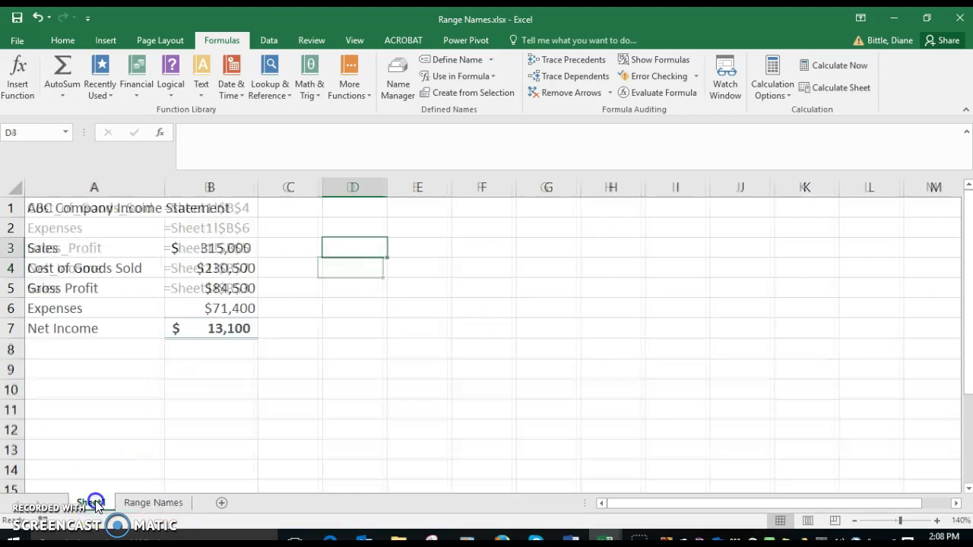